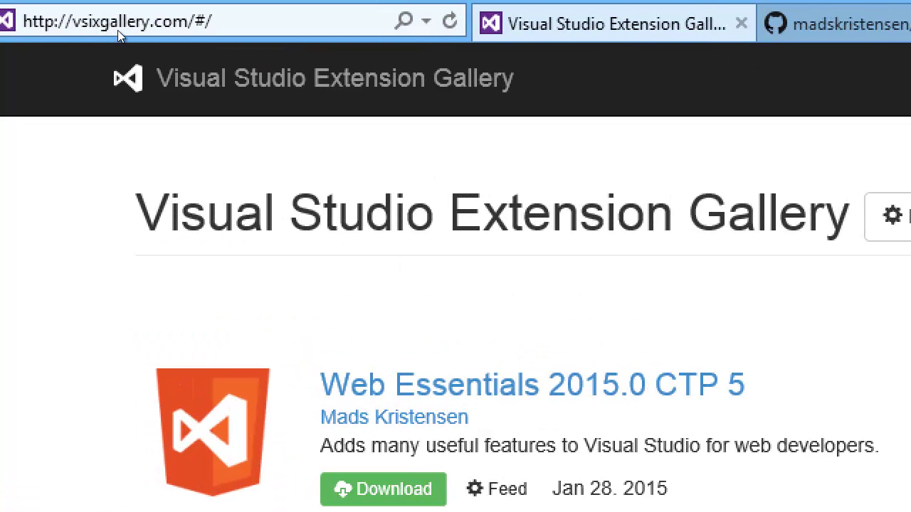
Filter the VSIX Gallery listing to this author's extensions.
scroll(719, 378, down, 5)
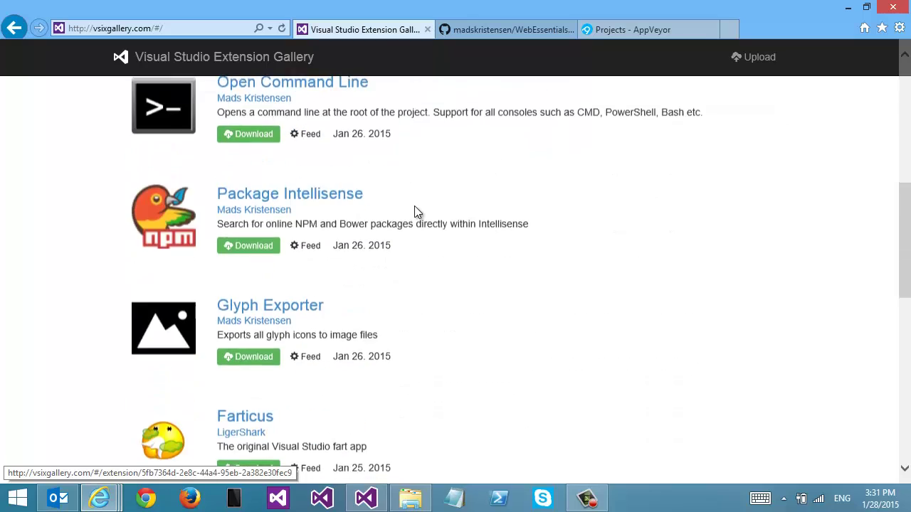
scroll(416, 211, down, 8)
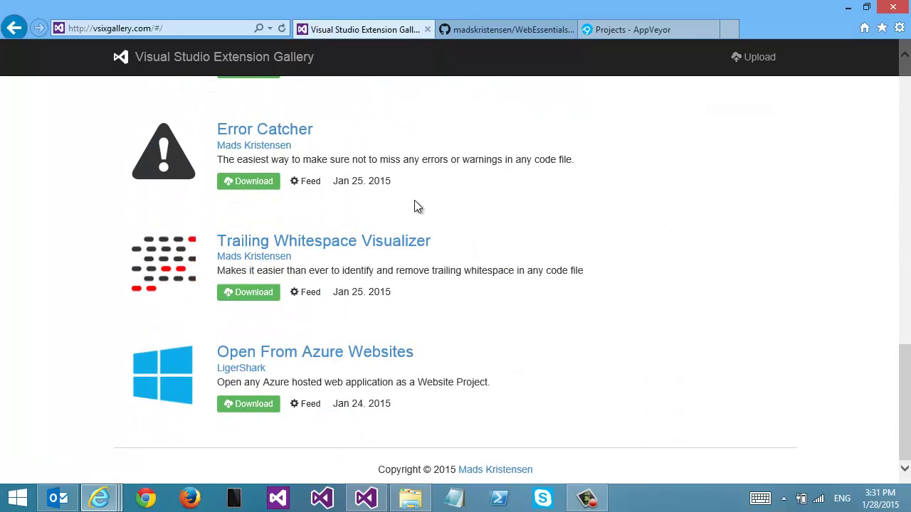
scroll(418, 206, up, 3)
scroll(417, 207, up, 6)
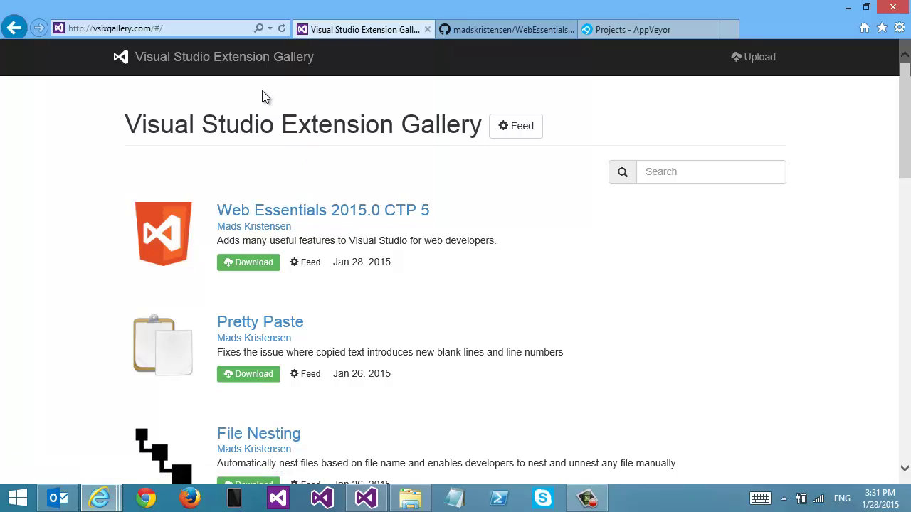
click(269, 226)
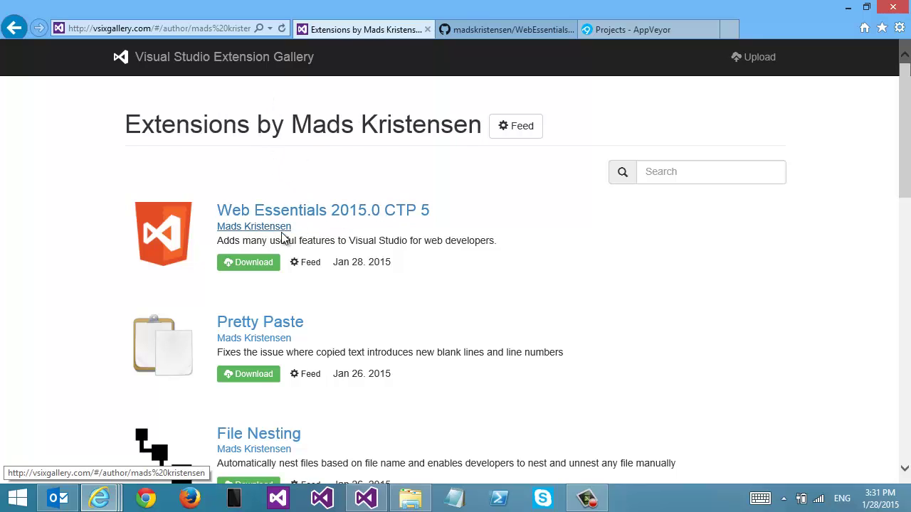
Search for 'open', clear the filter, and open the Web Essentials 2015.0 CTP 5 details.
click(695, 176)
text(open)
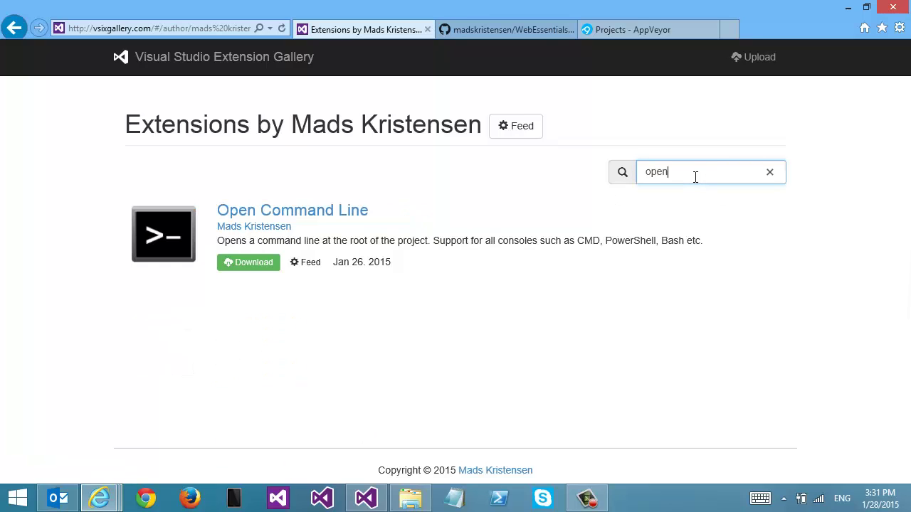
key(BackSpace)
key(BackSpace)
key(BackSpace)
key(BackSpace)
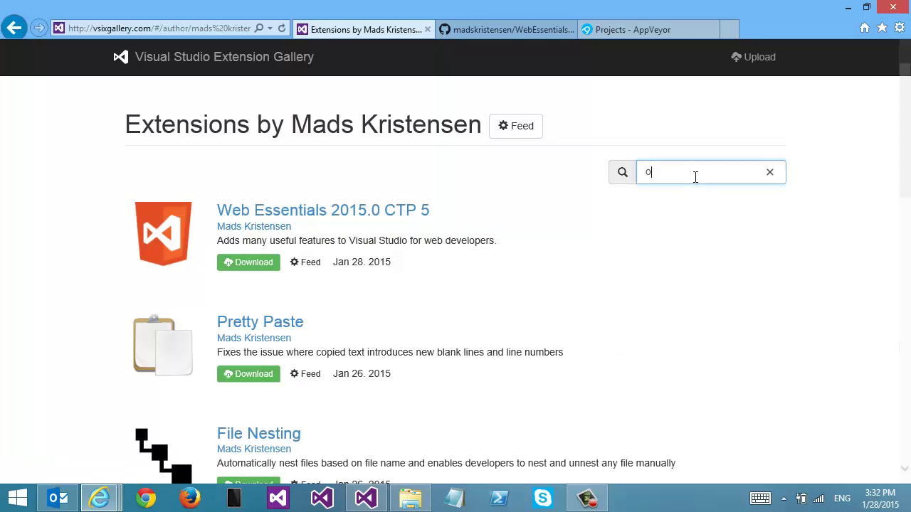
click(237, 231)
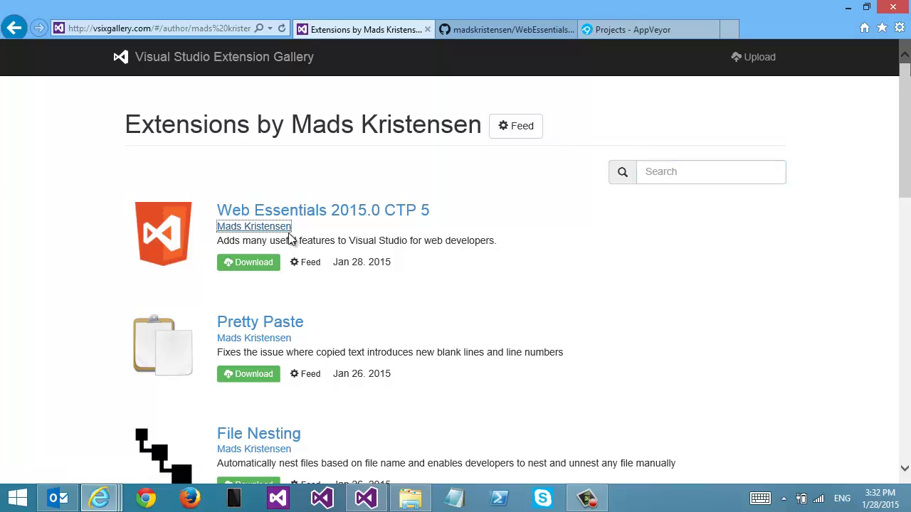
click(315, 213)
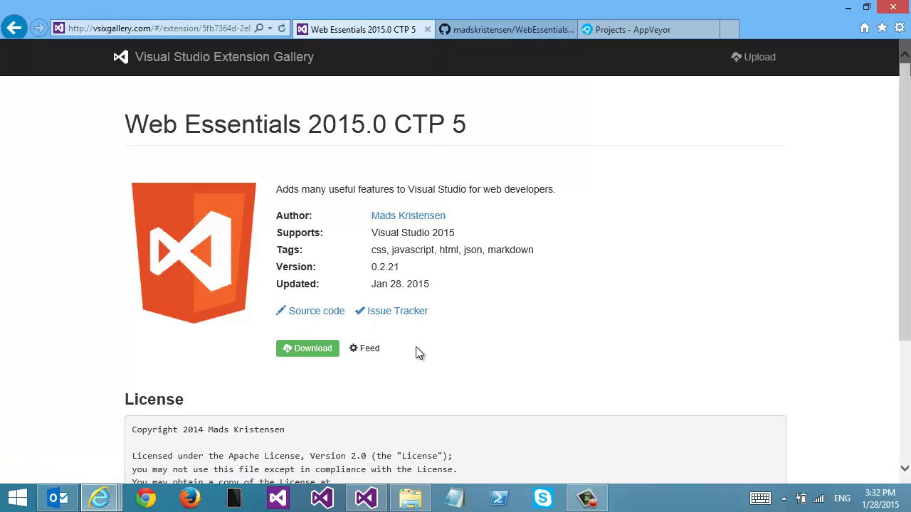
Download the Web Essentials package, dismiss the save prompt, and view its update feed.
click(298, 350)
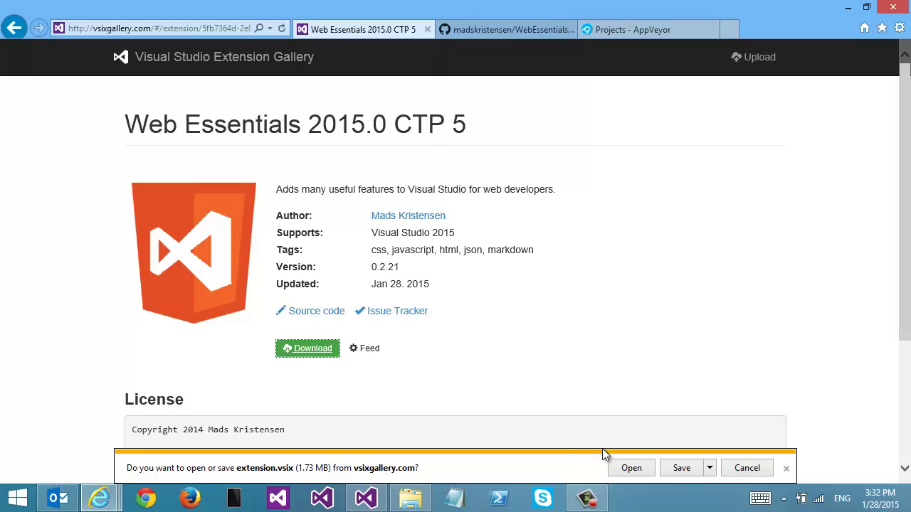
click(788, 469)
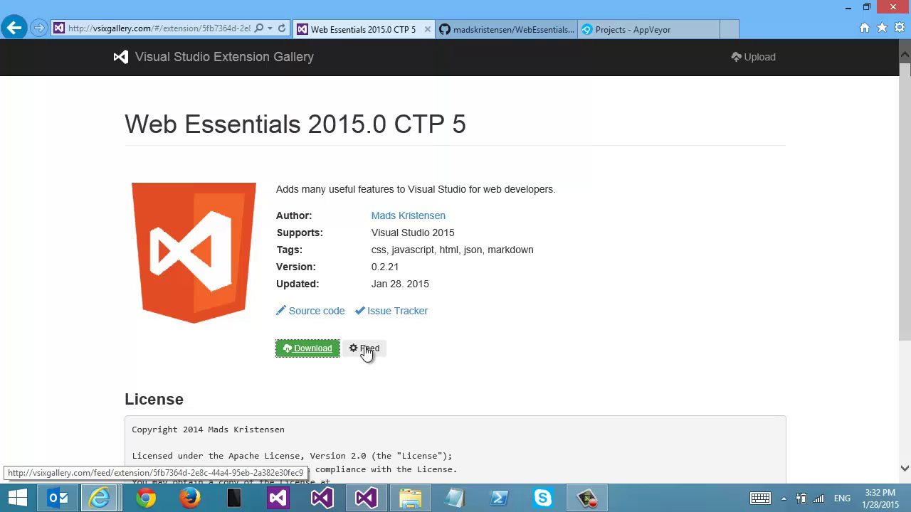
click(365, 350)
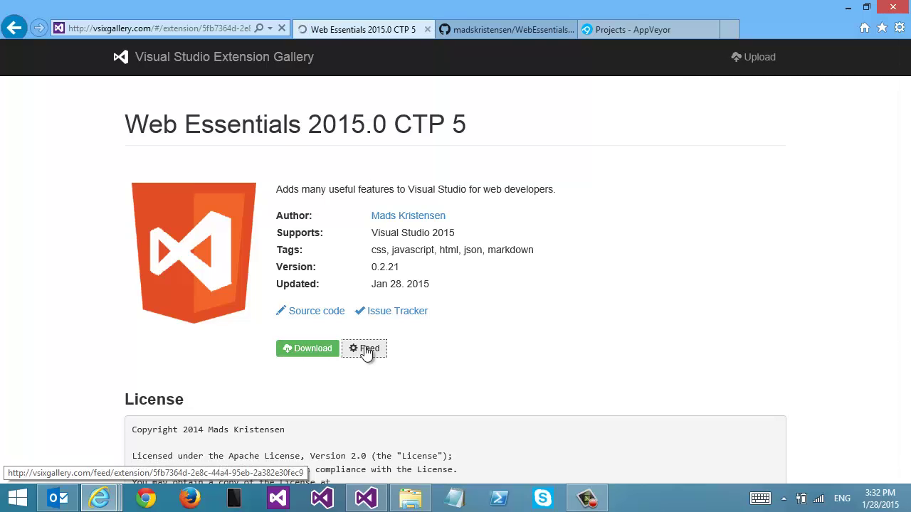
Return to the gallery listing and filter to this author's extensions again.
key(alt+Left)
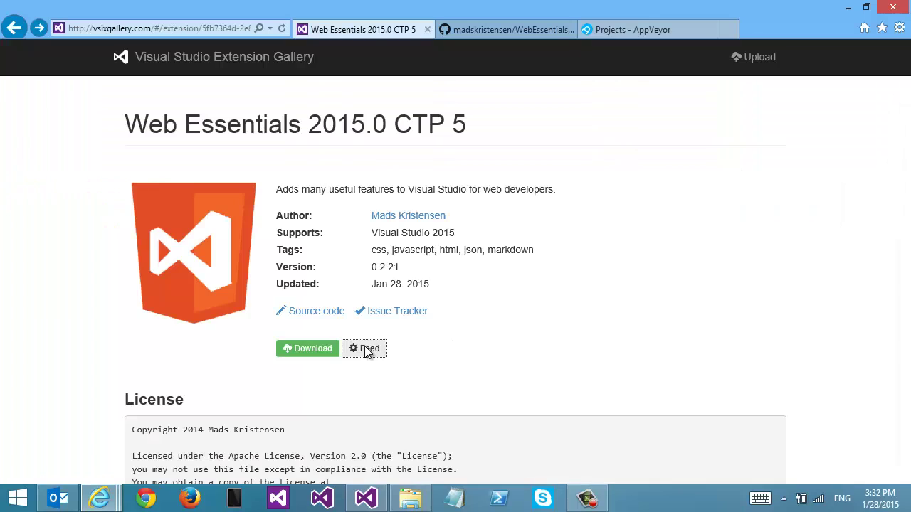
click(235, 67)
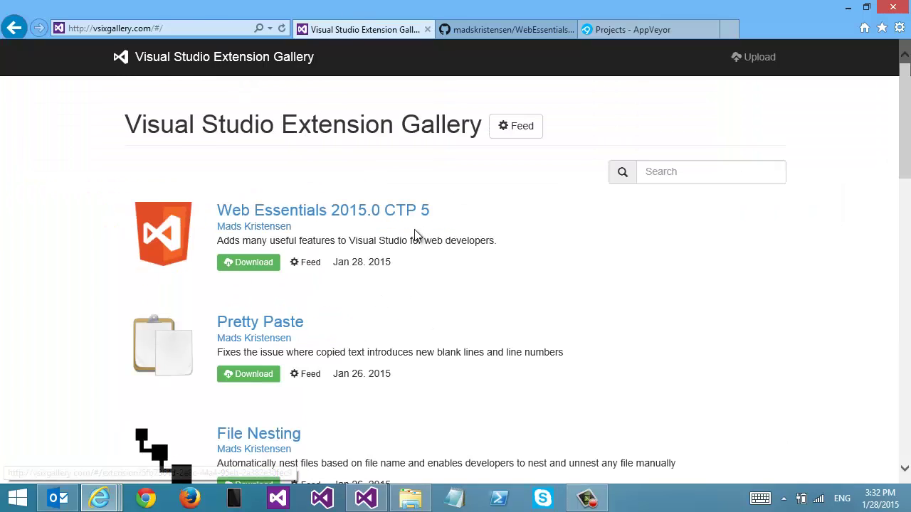
click(274, 227)
View the author's feed and the gallery-wide feed, then switch to Visual Studio.
click(516, 132)
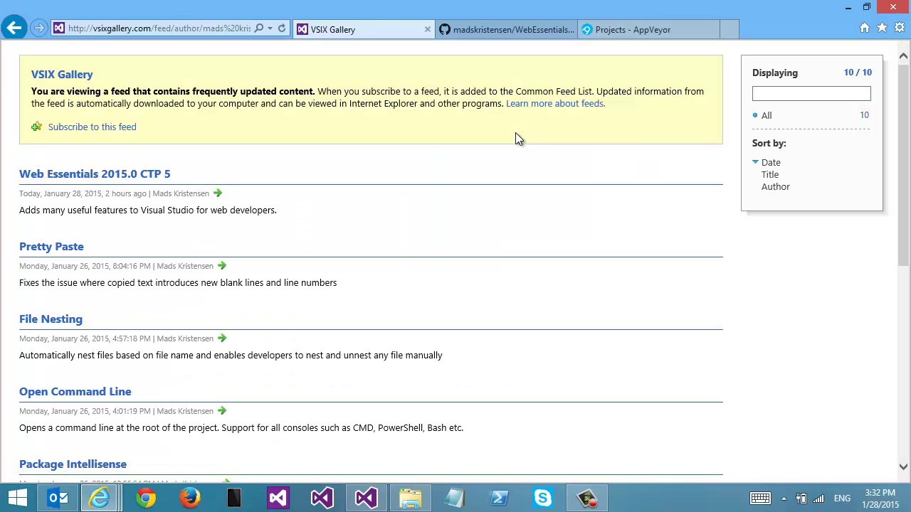
key(alt+Left)
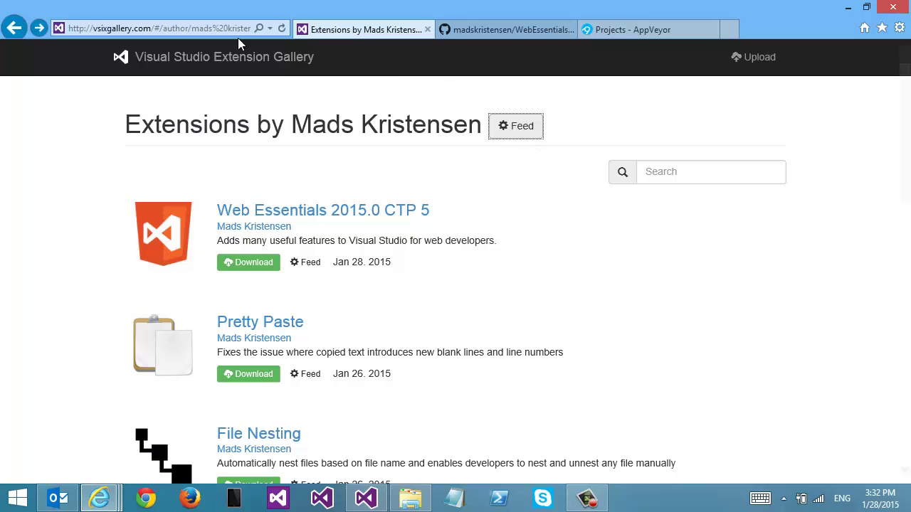
click(510, 129)
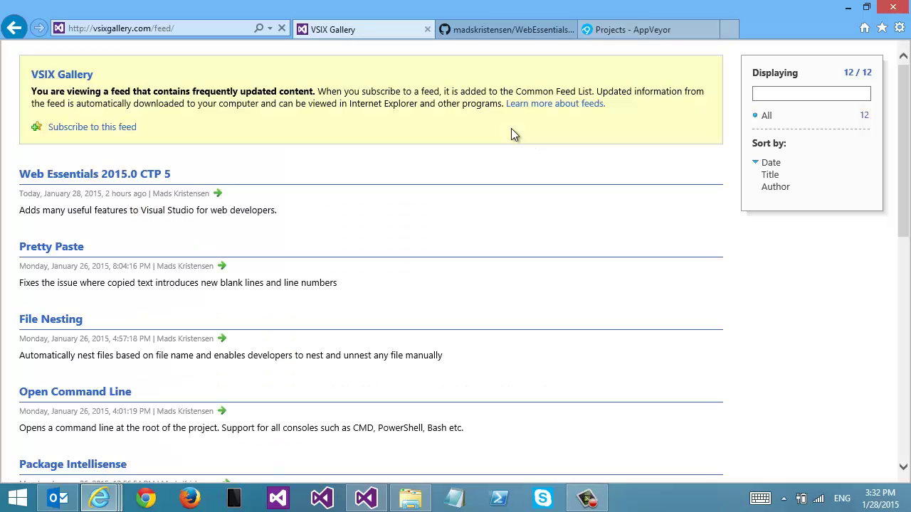
scroll(512, 128, down, 6)
scroll(513, 128, up, 6)
key(alt+Left)
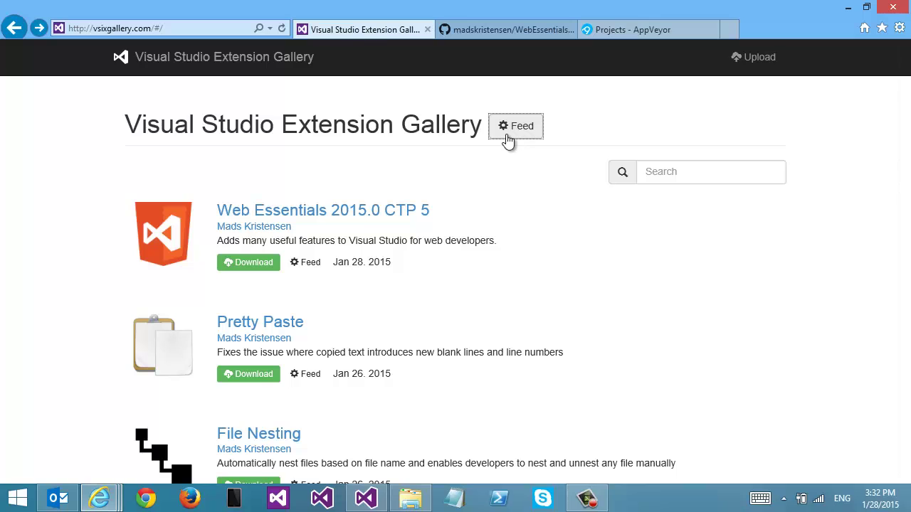
click(365, 500)
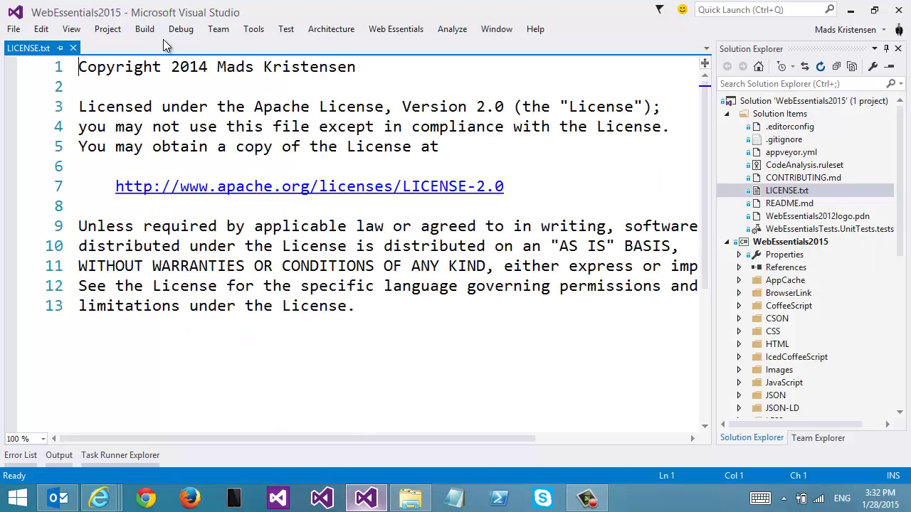
Open Extensions and Updates from the Tools menu, then close it.
click(251, 30)
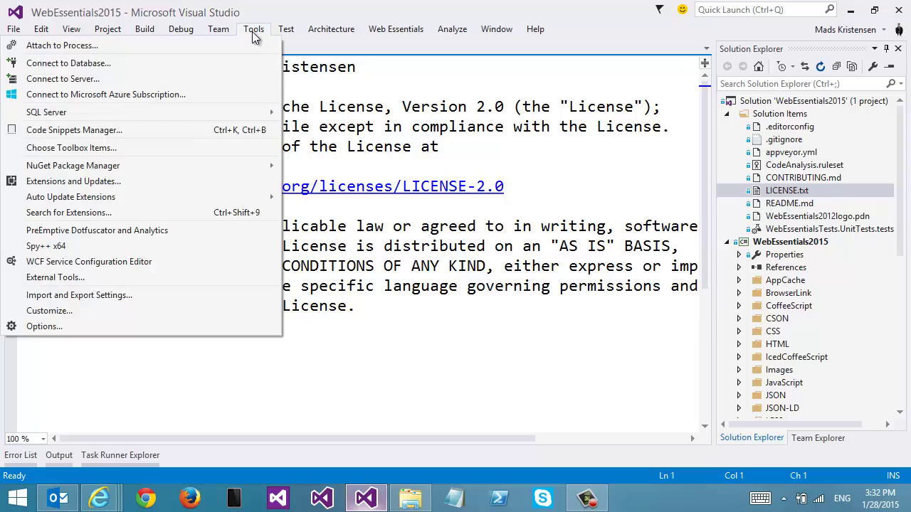
click(135, 180)
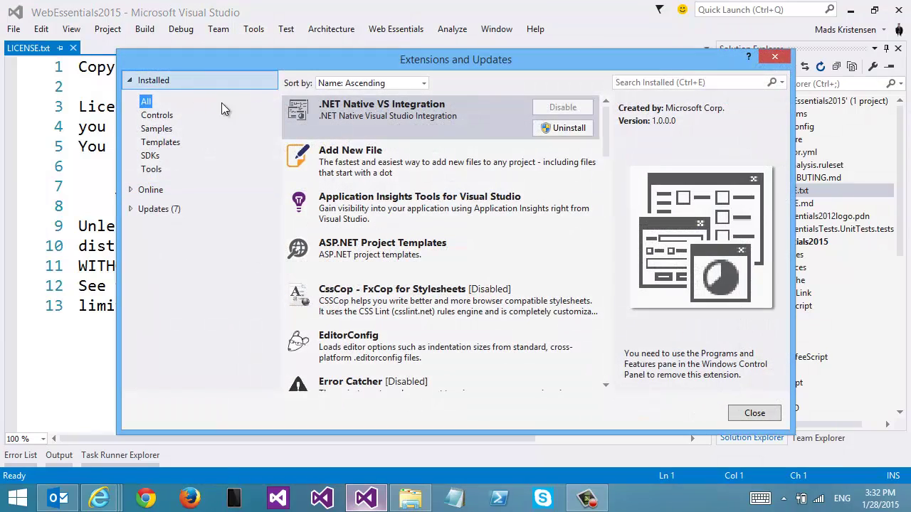
key(Escape)
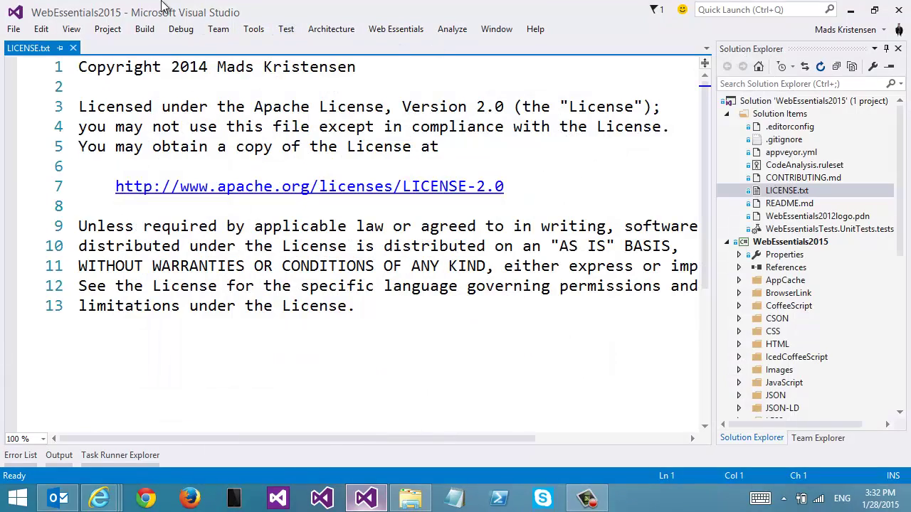
Inspect the VSIX Gallery feed entry in Options > Environment > Extensions and Updates.
click(249, 29)
click(128, 329)
click(260, 203)
click(489, 194)
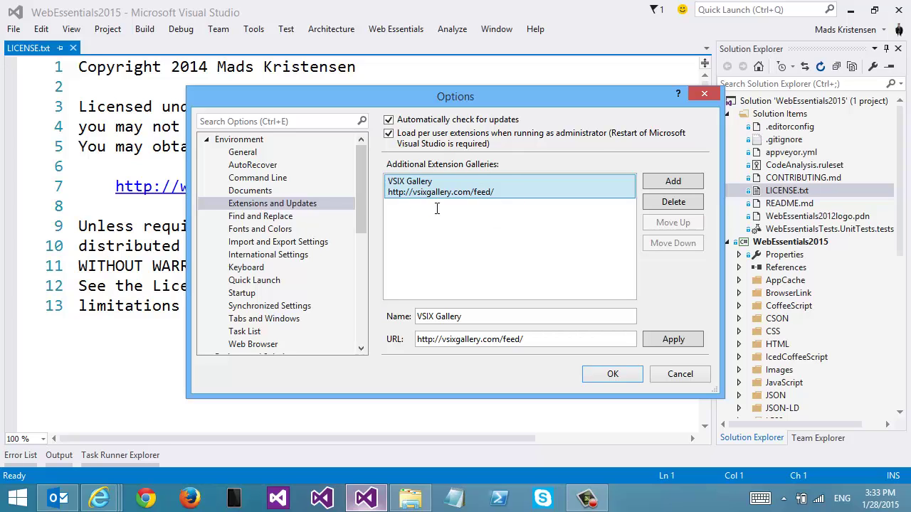
Review the 7 VSIX Gallery updates in Extensions and Updates, then close the window.
key(Escape)
click(253, 28)
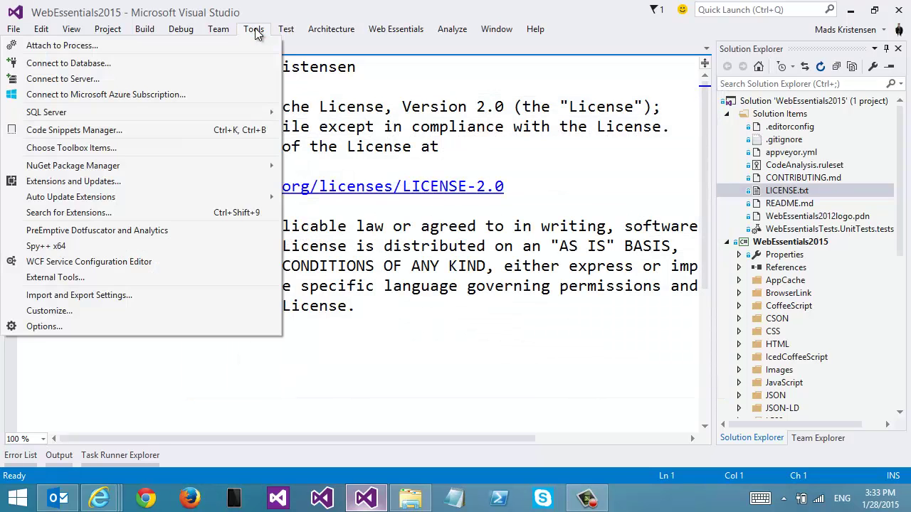
click(163, 181)
click(128, 212)
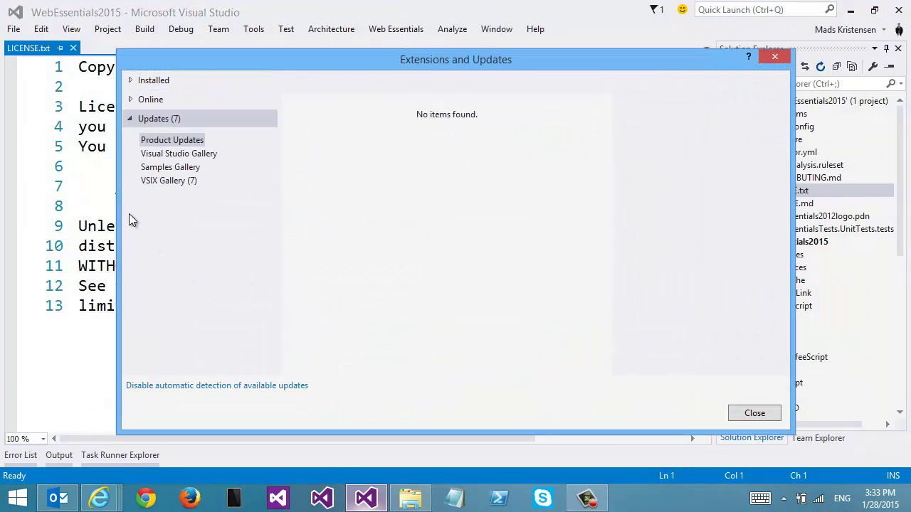
click(164, 180)
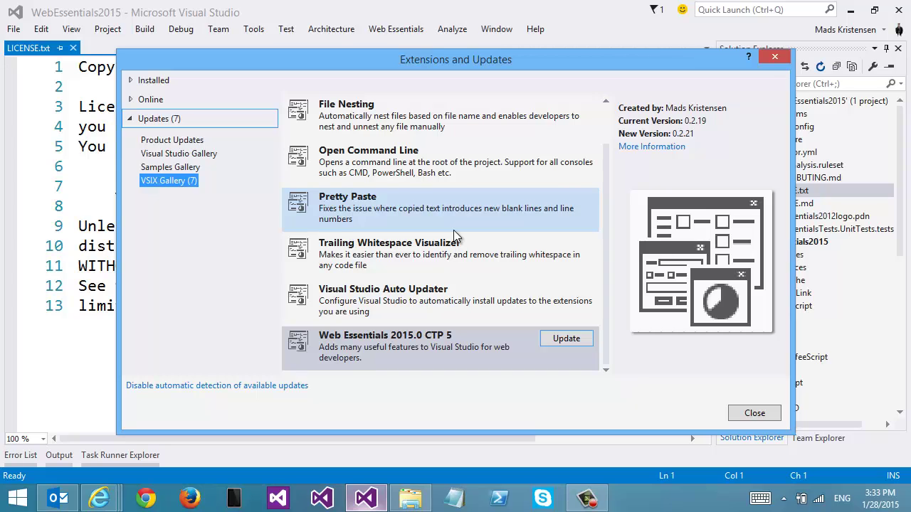
key(Escape)
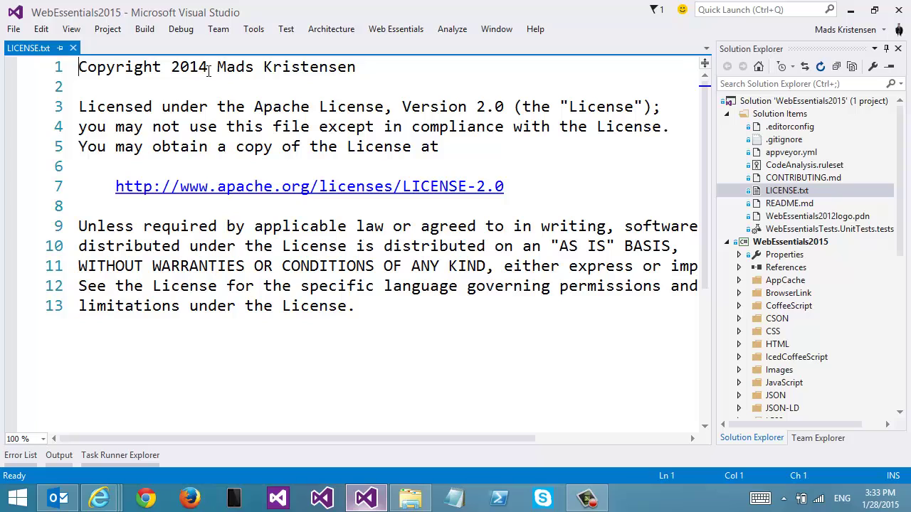
Change the LICENSE.txt copyright year from 2014 to 2015 and save the file.
key(BackSpace)
text(5)
key(ctrl+s)
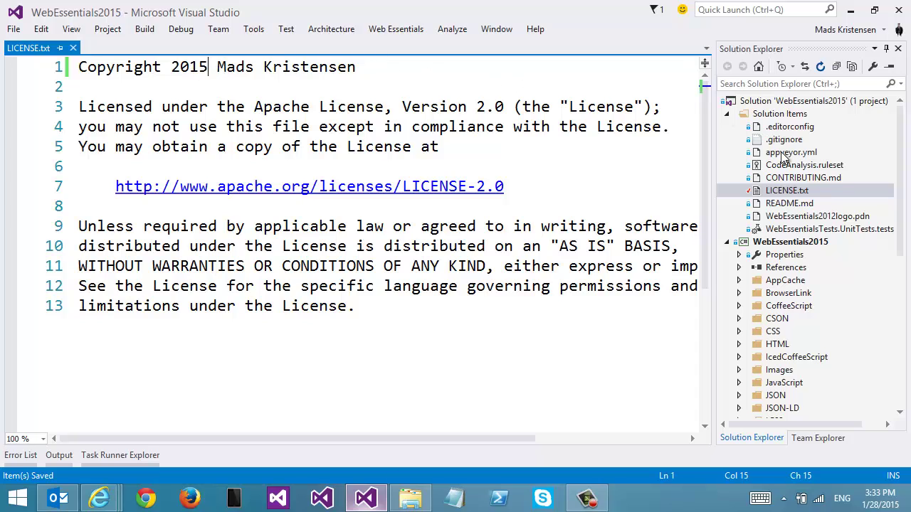
Commit the LICENSE.txt change with message 'License update' and push it to the remote.
right_click(786, 191)
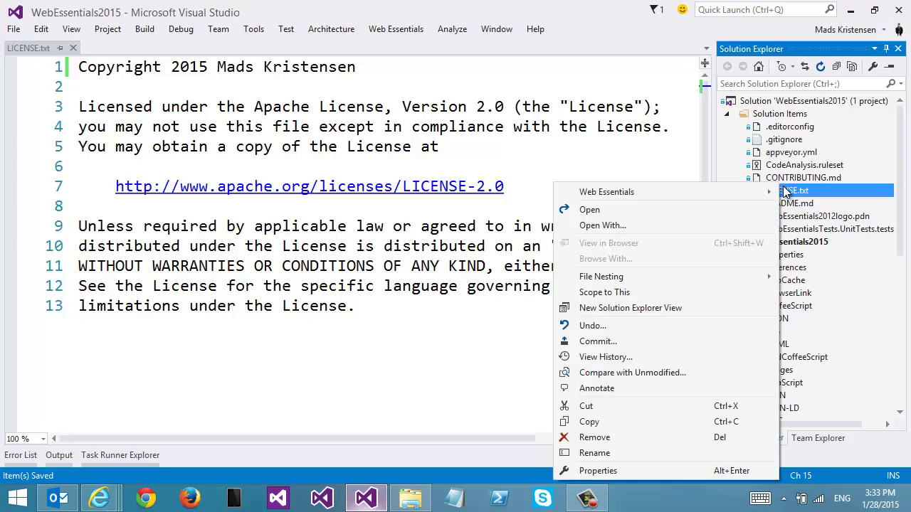
click(598, 342)
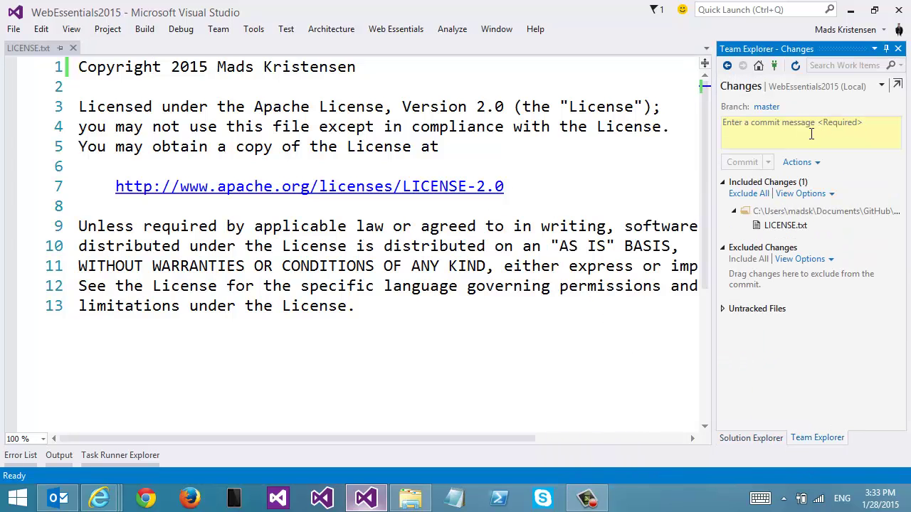
text(License update)
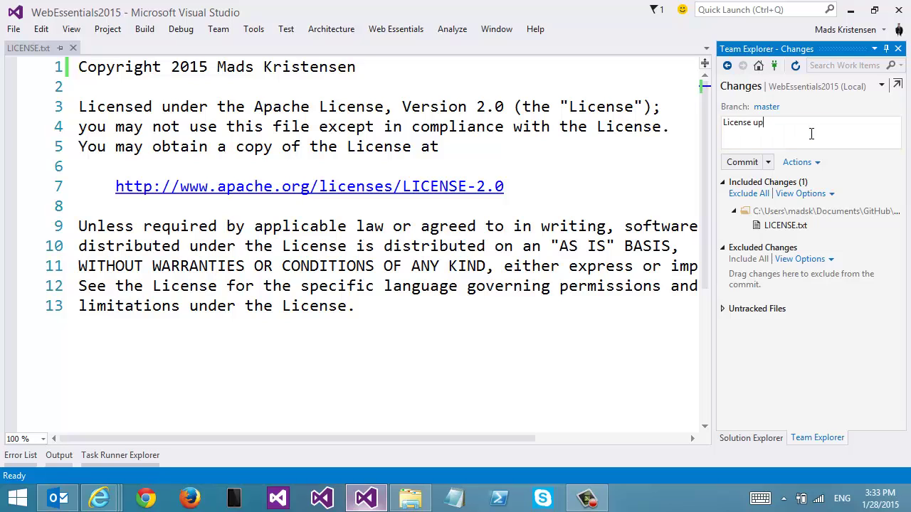
click(768, 162)
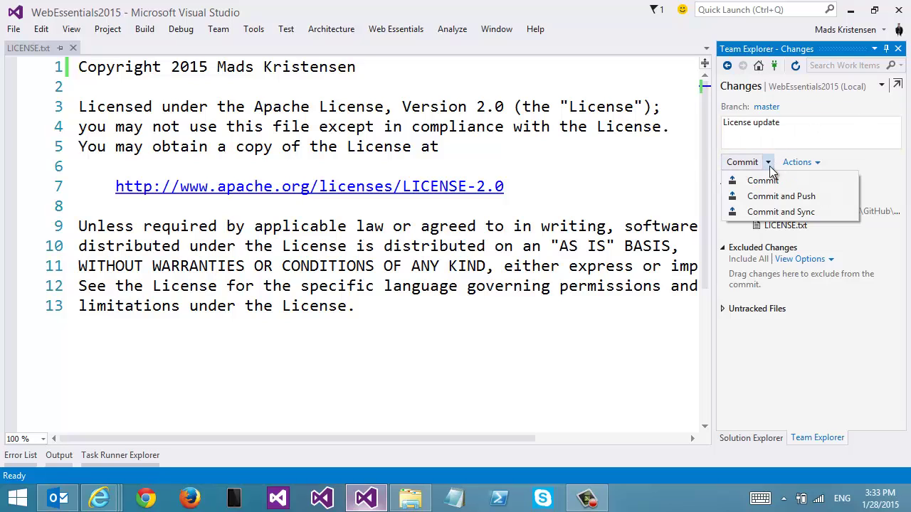
click(765, 197)
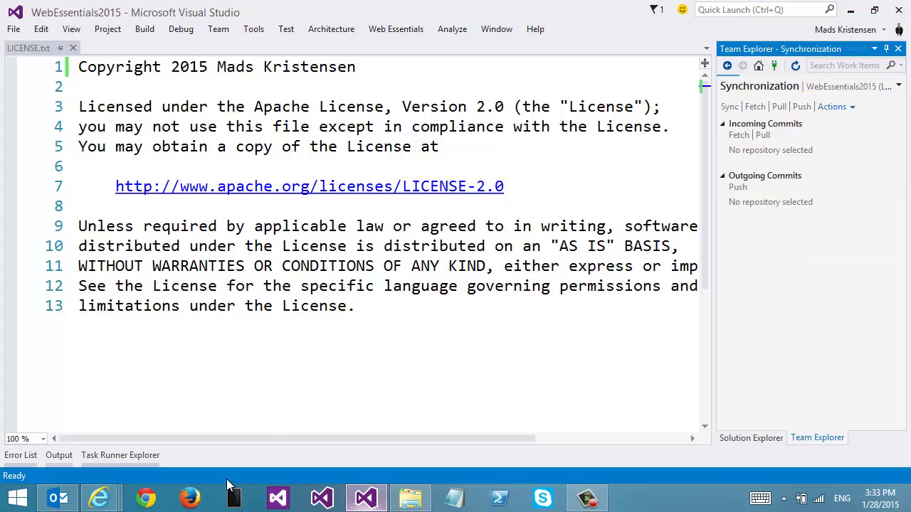
Confirm the License update commit on GitHub's LICENSE.txt, then switch to the AppVeyor projects list.
mouse_move(105, 498)
click(129, 443)
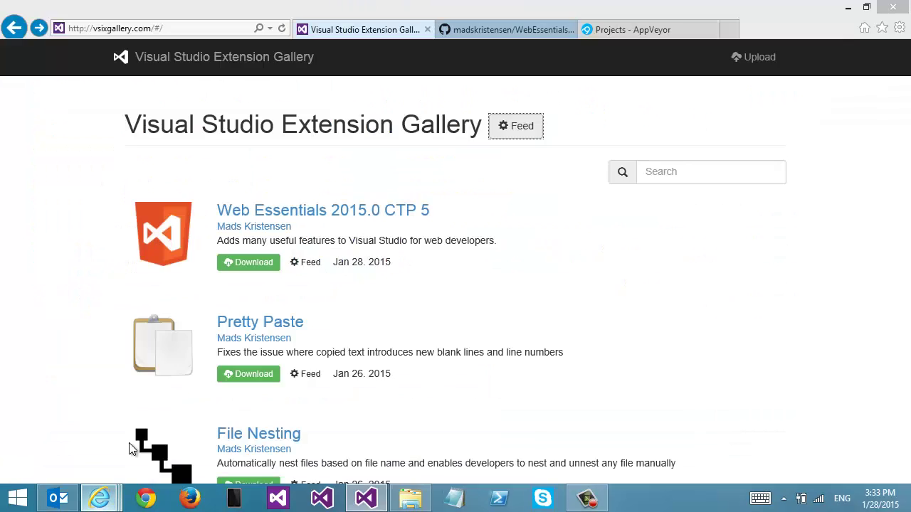
scroll(423, 242, down, 2)
scroll(423, 243, down, 5)
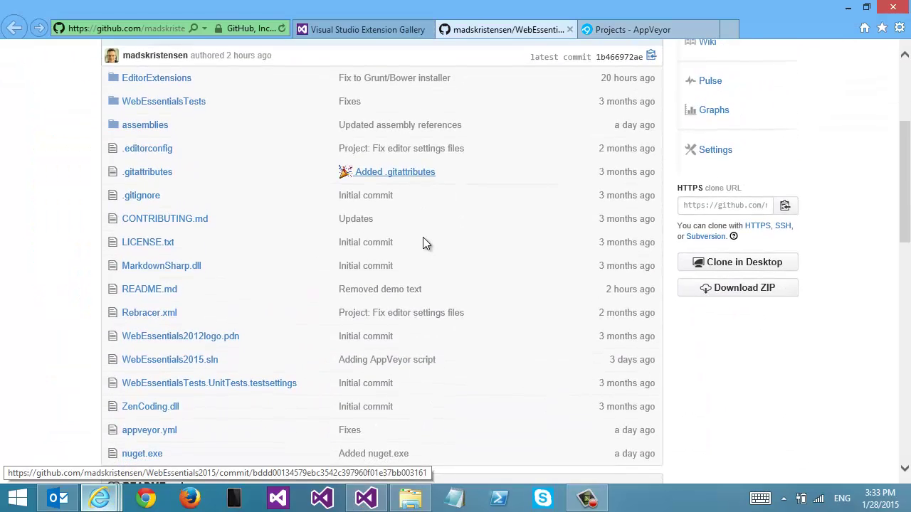
scroll(423, 242, up, 4)
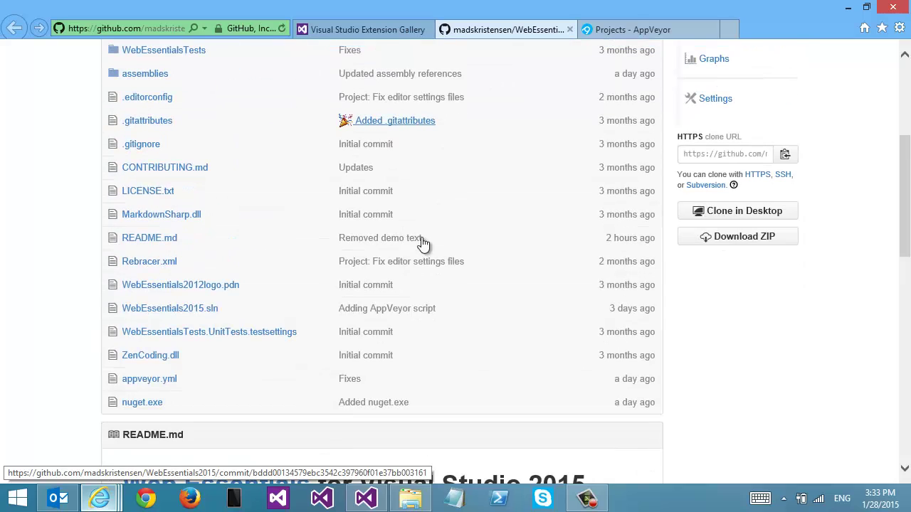
click(142, 192)
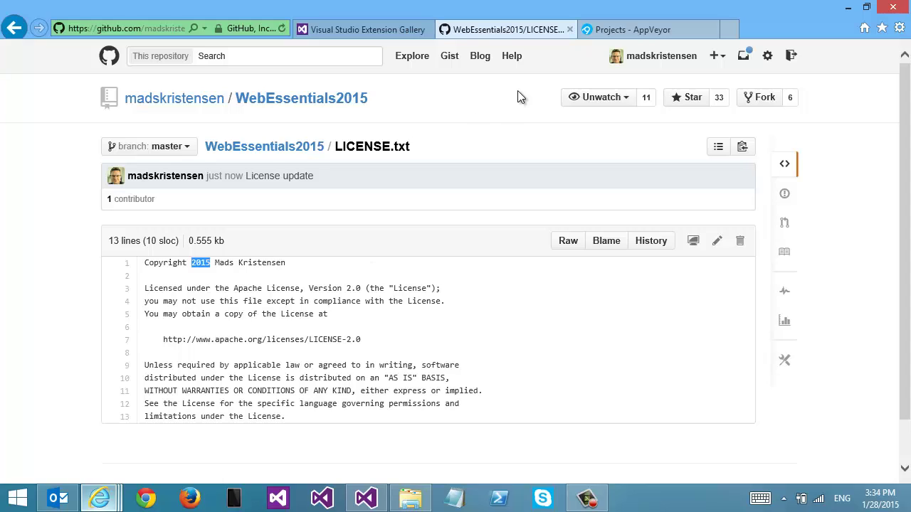
click(628, 31)
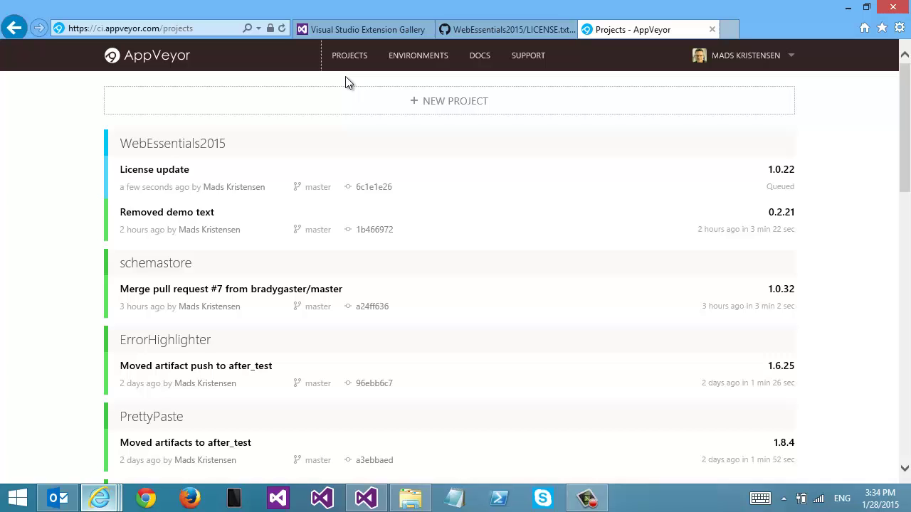
Open the WebEssentials2015 project's latest License update build in AppVeyor.
scroll(207, 378, down, 9)
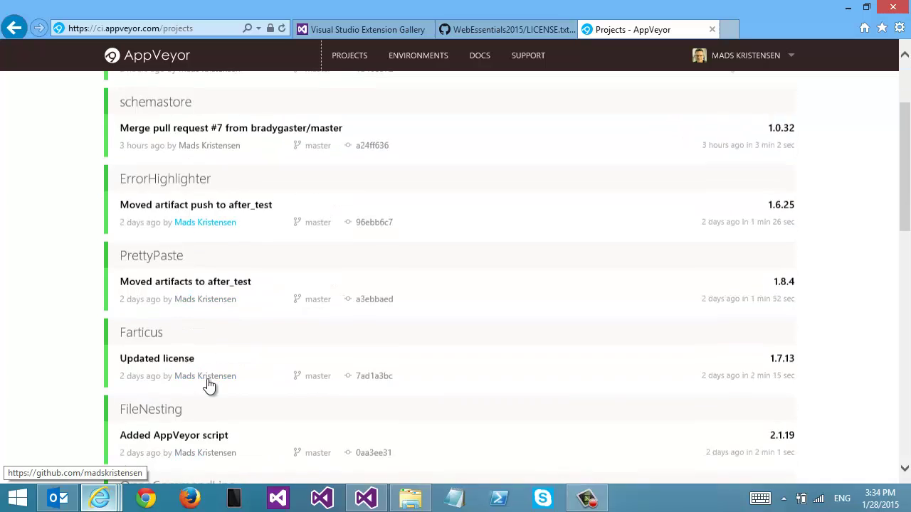
scroll(206, 379, up, 10)
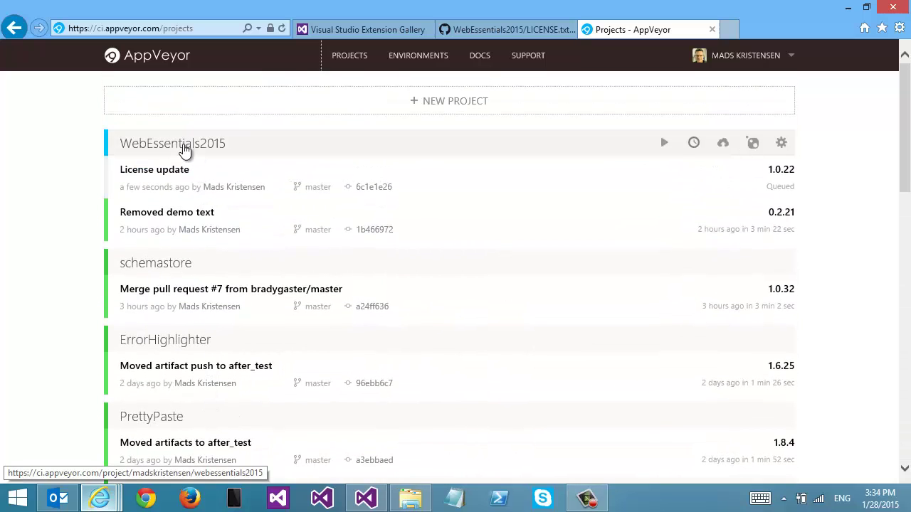
click(184, 148)
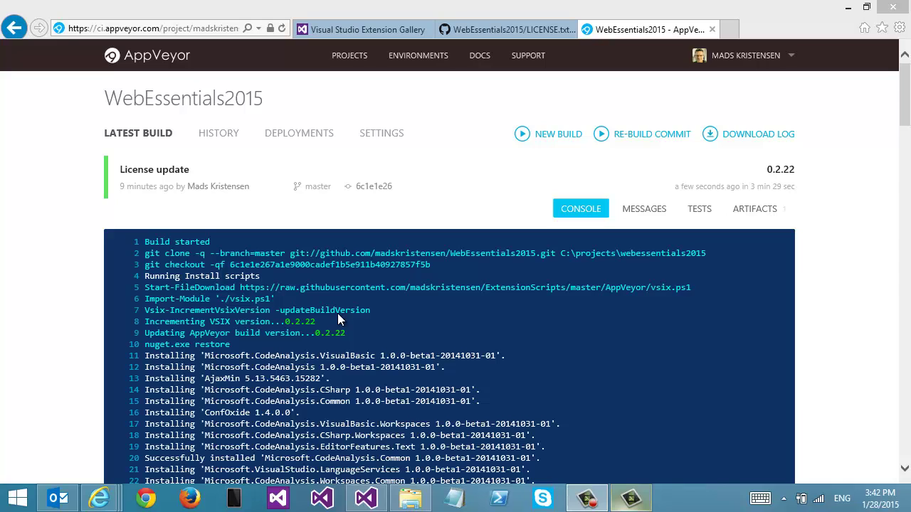
Highlight the incremented VSIX and build version numbers, then check the log ends with Build success.
double_click(310, 321)
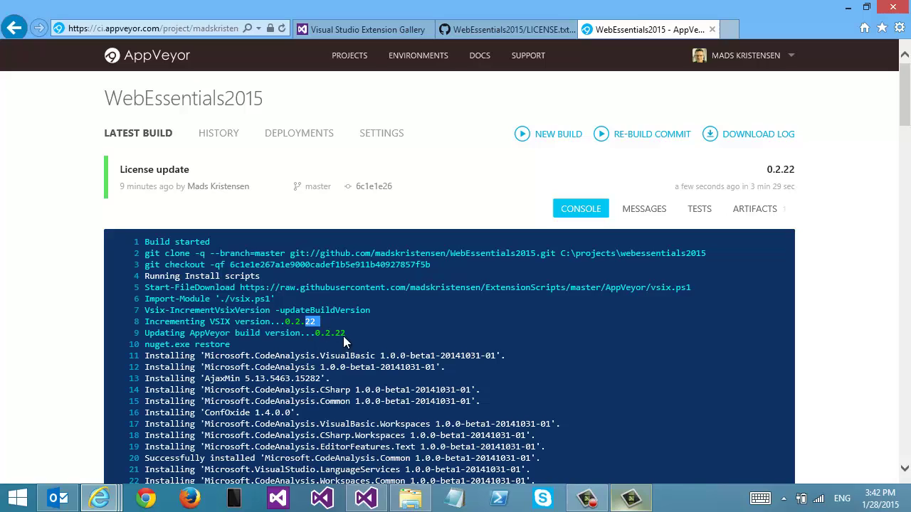
drag(349, 333, 321, 335)
scroll(422, 339, down, 4)
scroll(423, 339, down, 15)
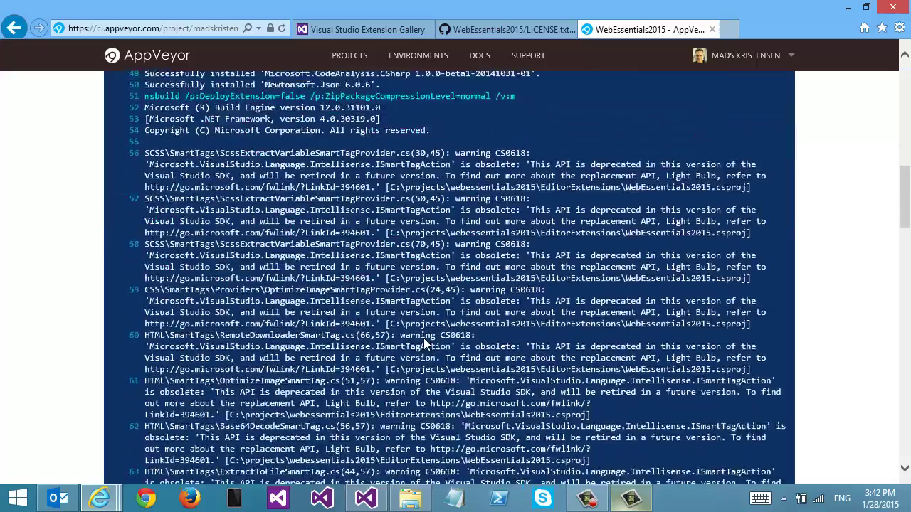
scroll(425, 339, down, 10)
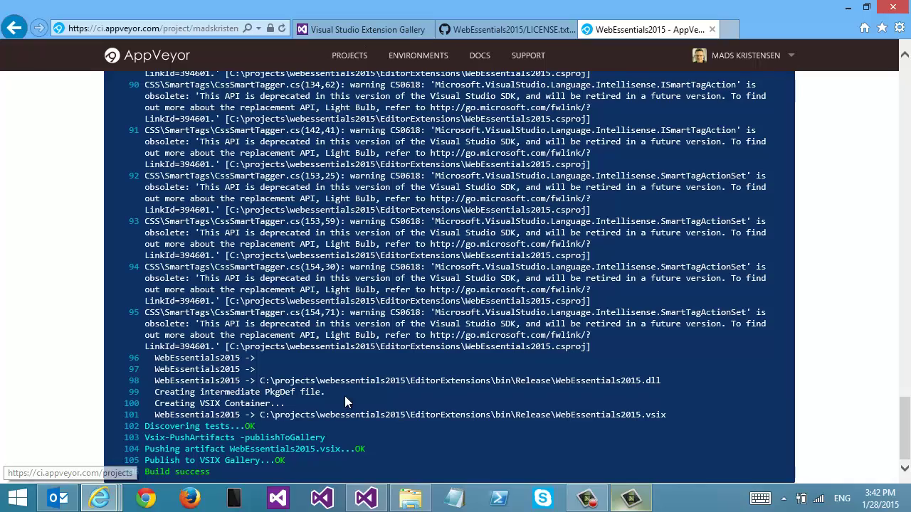
scroll(344, 396, up, 20)
scroll(329, 212, up, 2)
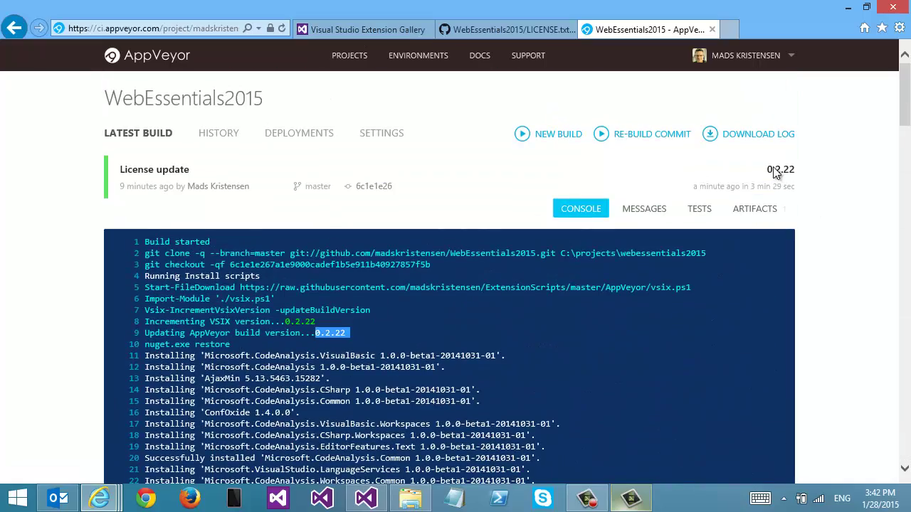
Refresh the Web Essentials 2015.0 CTP 5 gallery page, confirm version 0.2.22, then return to Visual Studio.
click(334, 29)
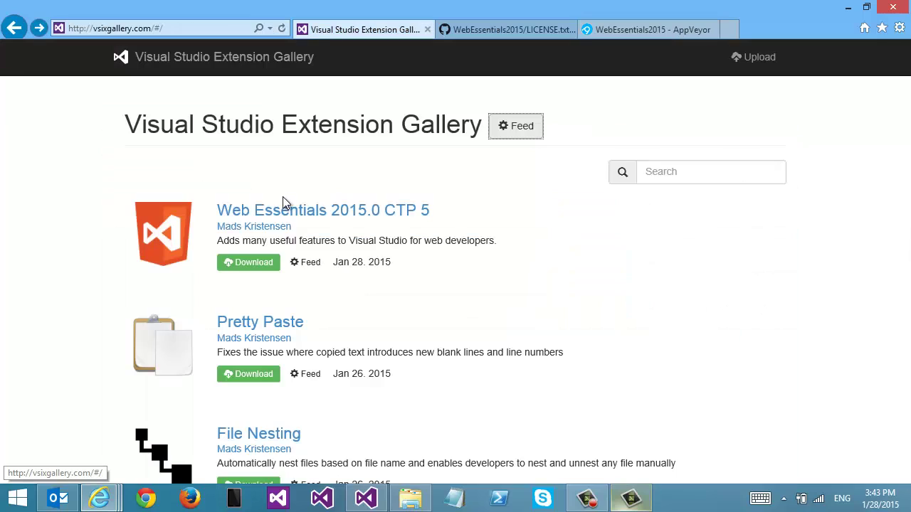
click(284, 211)
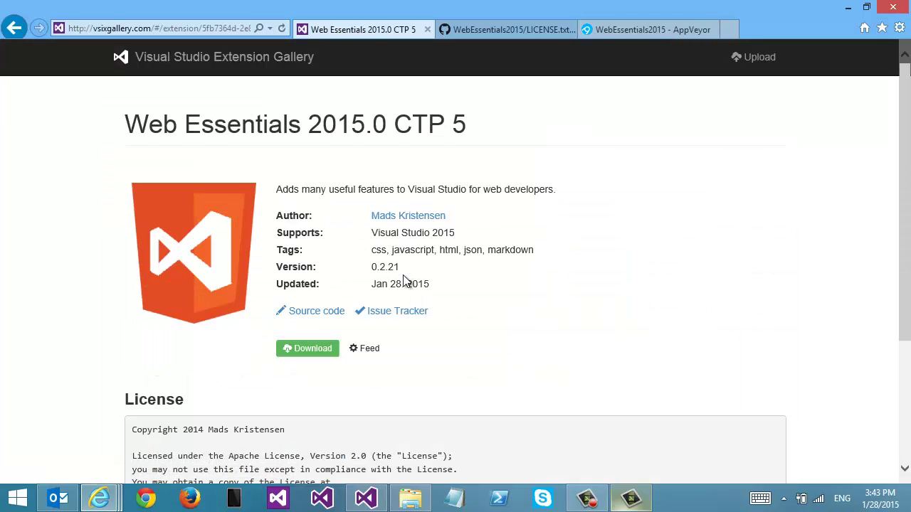
click(283, 28)
drag(401, 267, 370, 267)
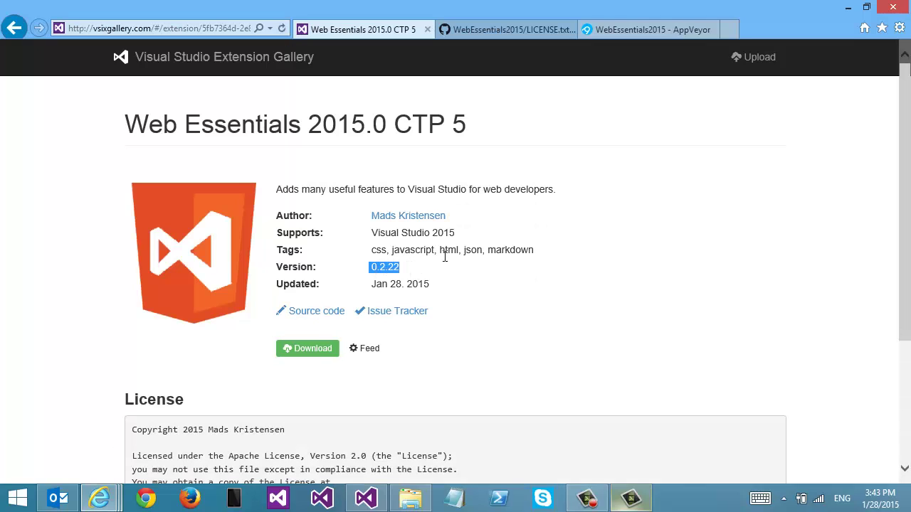
click(411, 275)
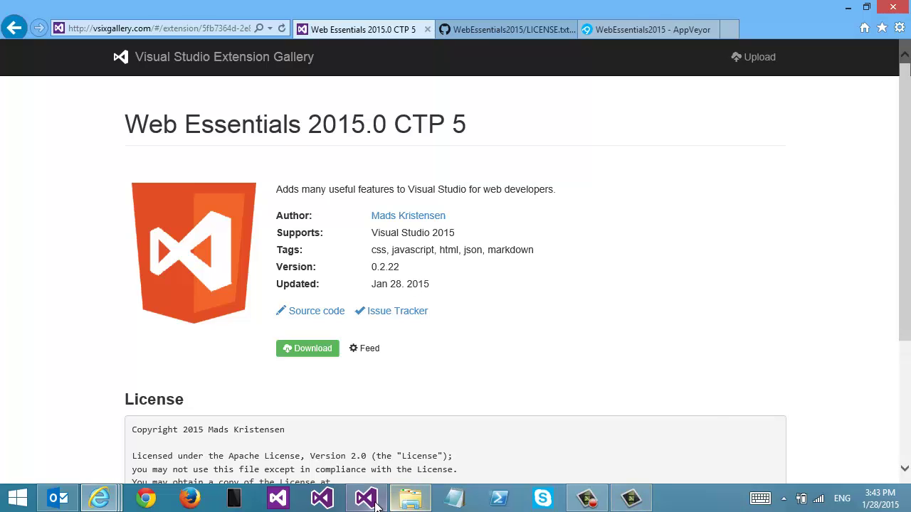
click(366, 498)
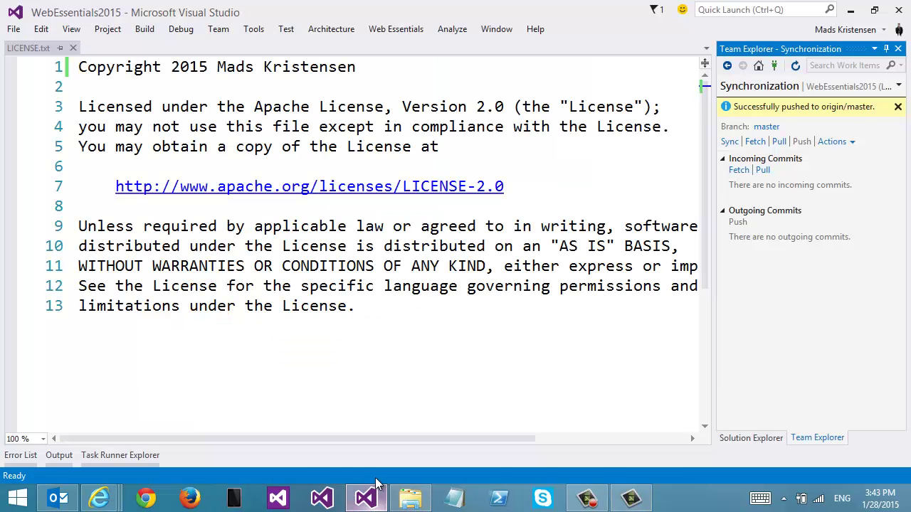
Open appveyor.yml from Solution Items and review its version increment and gallery publish steps.
click(733, 439)
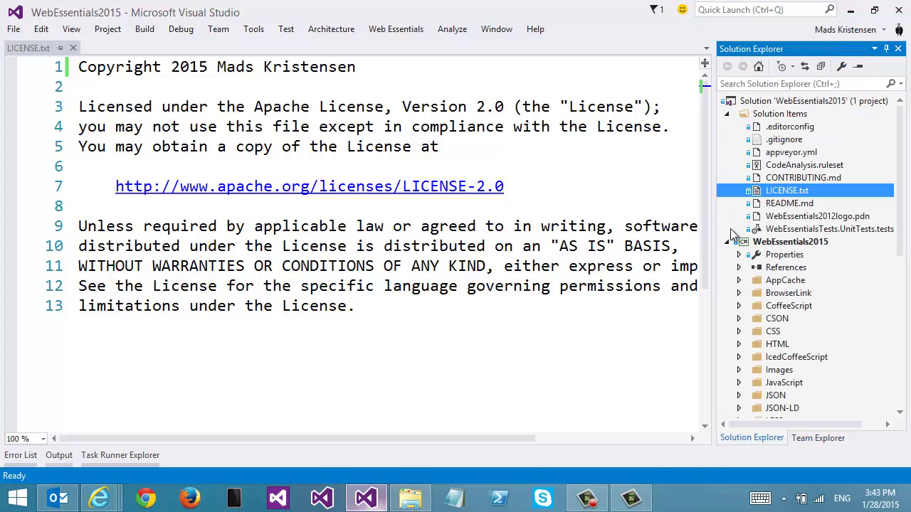
click(727, 115)
click(726, 115)
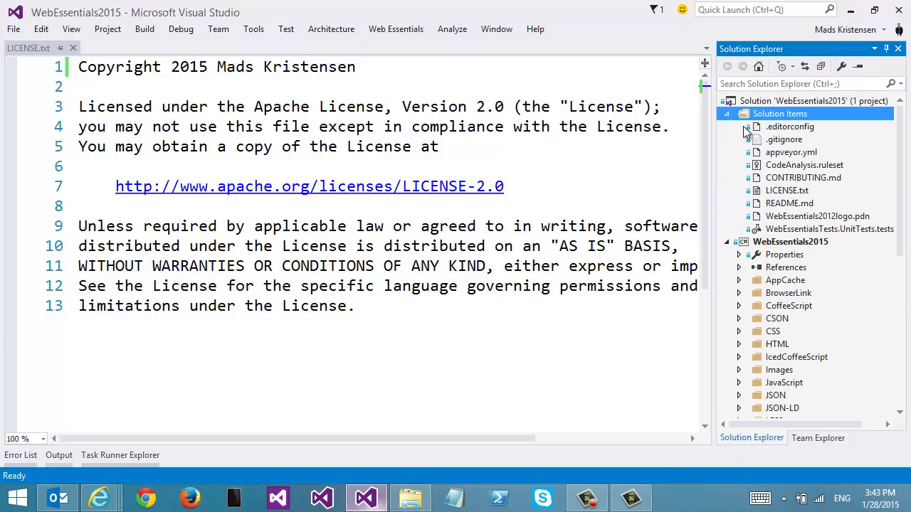
double_click(790, 154)
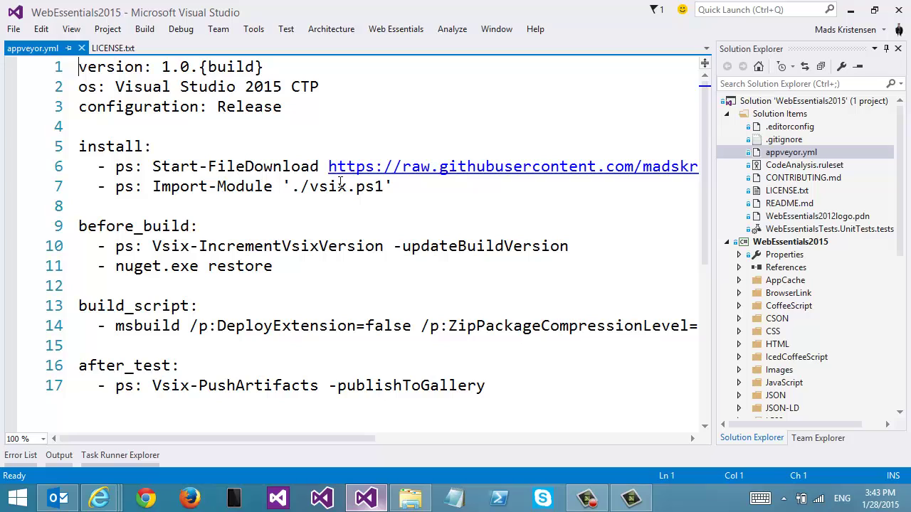
scroll(288, 224, down, 1)
scroll(288, 224, up, 1)
drag(275, 439, 181, 465)
Bring the browser forward, view the Upload form, and reopen the Web Essentials 2015.0 CTP 5 page.
mouse_move(112, 493)
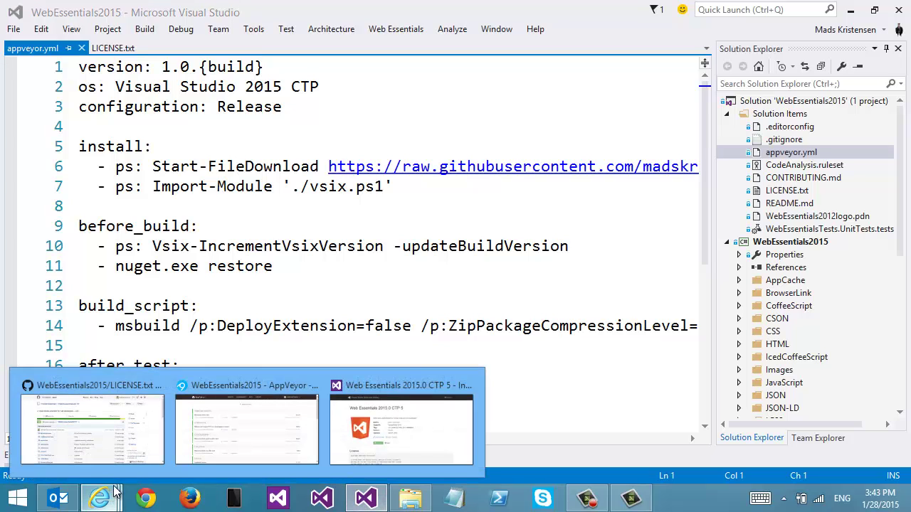
click(403, 412)
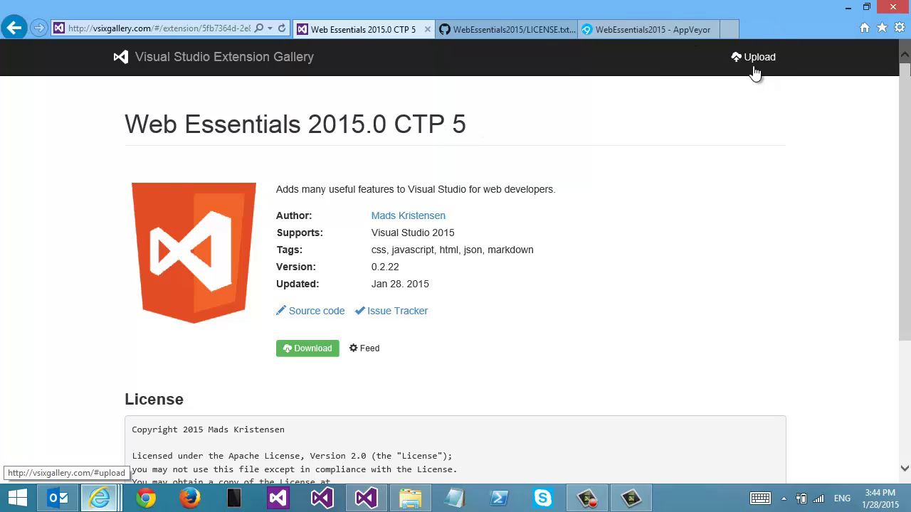
click(754, 60)
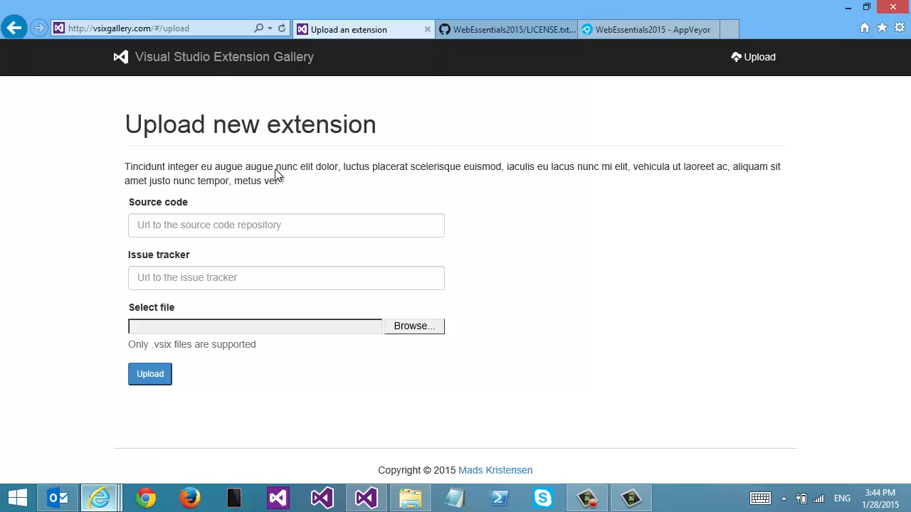
click(215, 59)
click(291, 219)
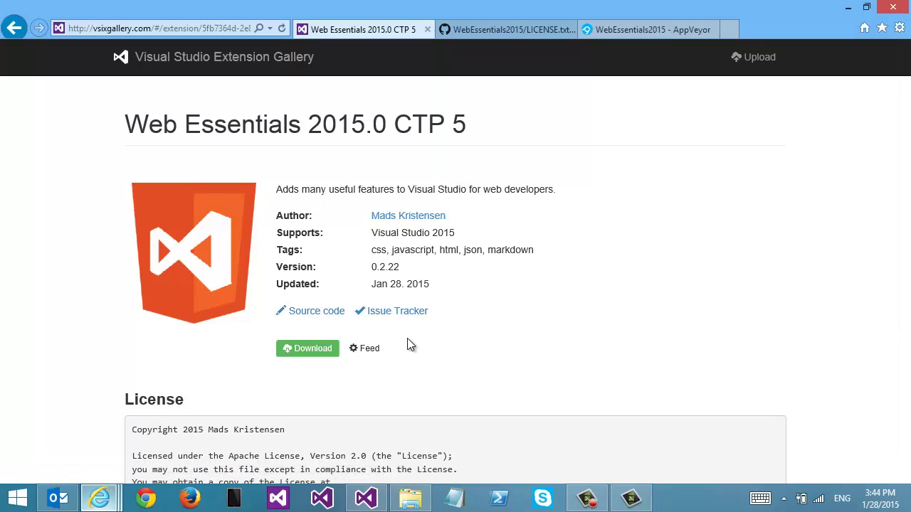
click(366, 498)
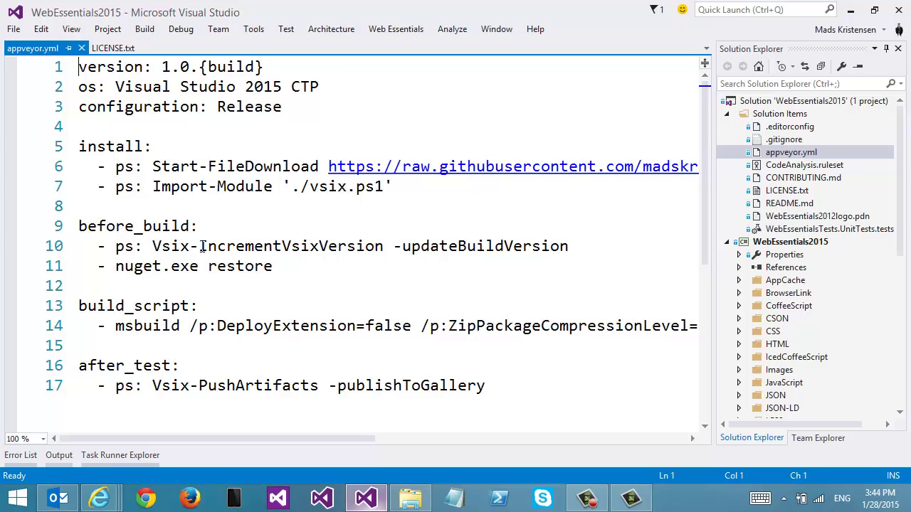
key(alt+Tab)
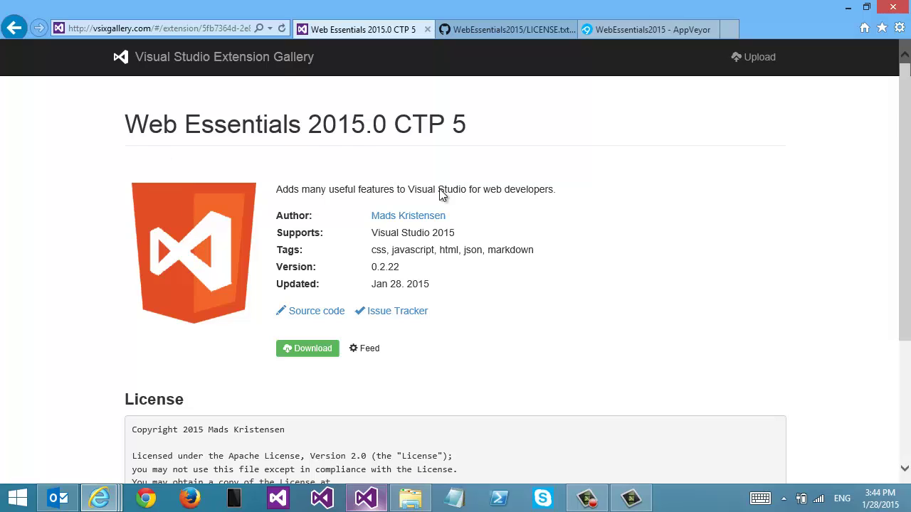
From the gallery home listing, open the update feed with Web Essentials 2015.0 CTP 5 first.
click(280, 59)
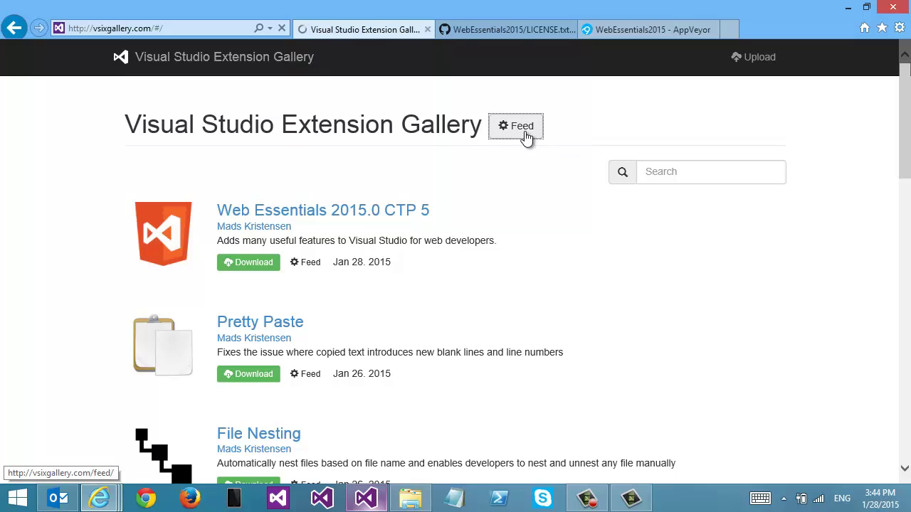
click(525, 135)
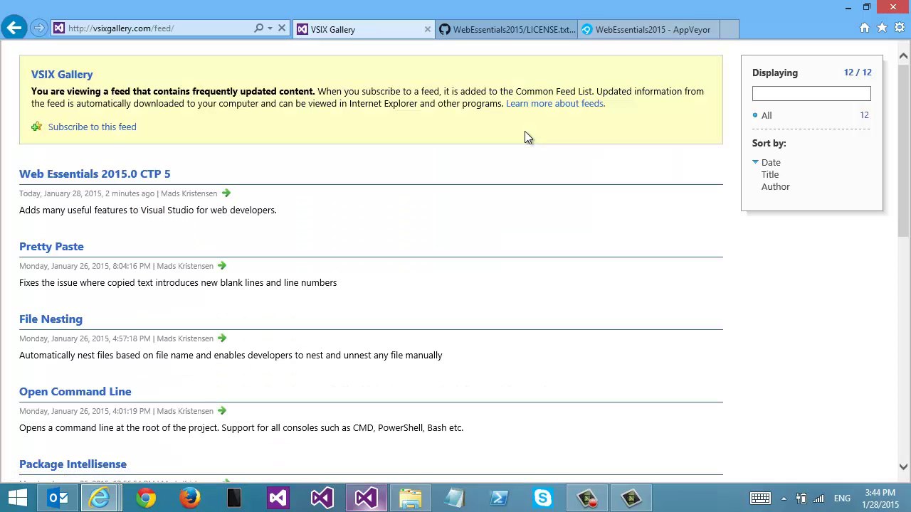